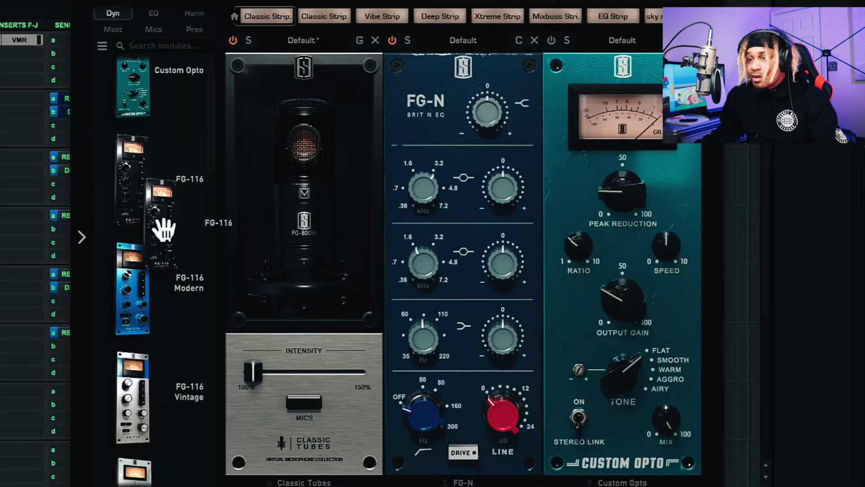
Try the FG-116 compressor and another dynamics module in the rack around the Custom Opto
{"action": "left_click_drag", "start_coordinate": [327, 255], "coordinate": [627, 284]}
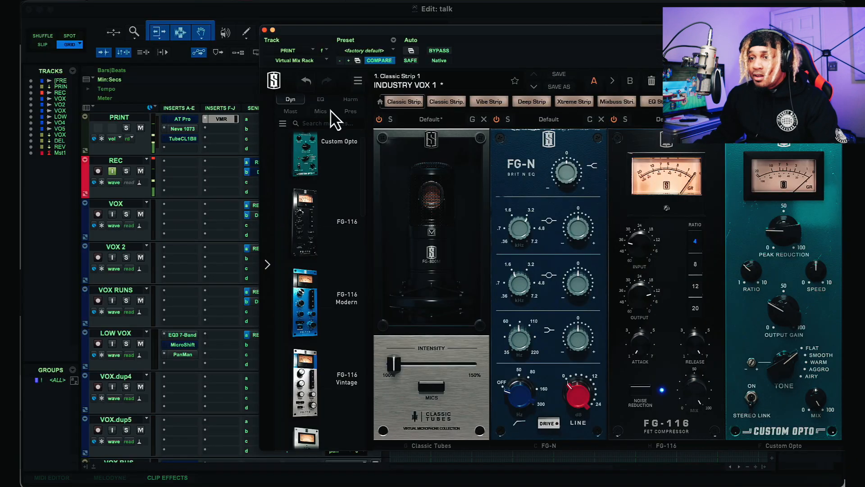
{"action": "scroll", "coordinate": [197, 361], "scroll_direction": "down", "scroll_amount": 3}
{"action": "left_click_drag", "start_coordinate": [310, 389], "coordinate": [773, 383]}
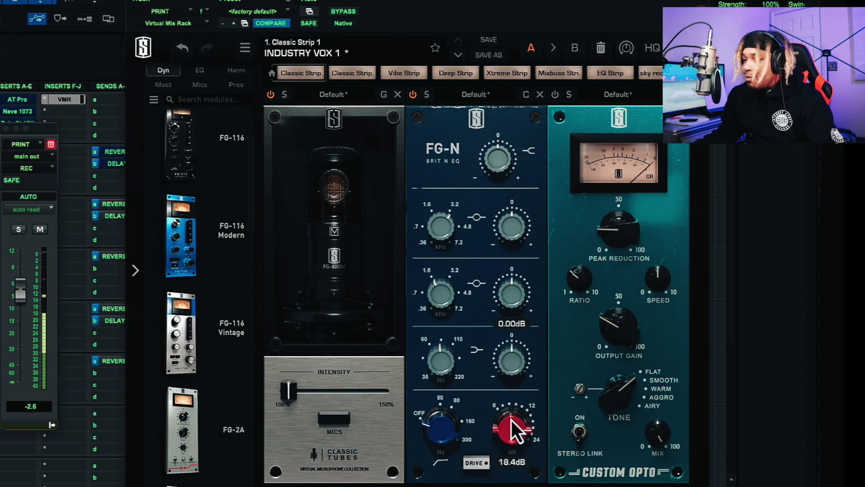
Set the FG-N line gain to 21.8 dB
{"action": "left_click_drag", "start_coordinate": [512, 430], "coordinate": [509, 390]}
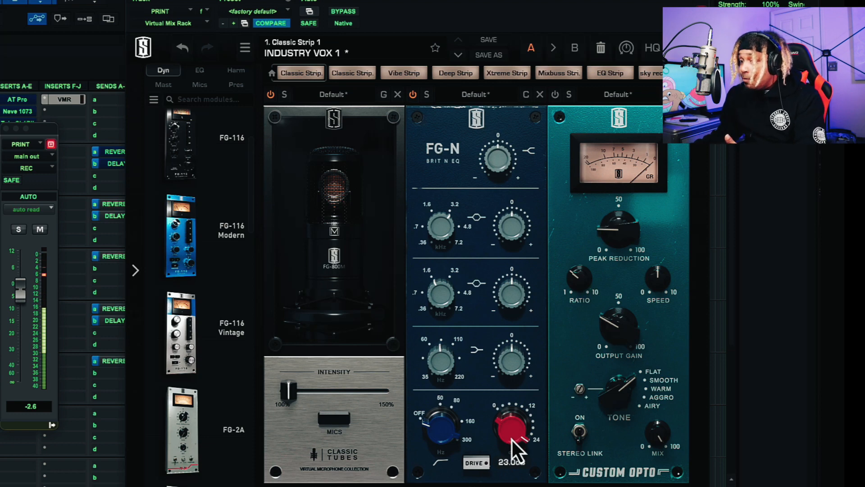
{"action": "left_click_drag", "start_coordinate": [507, 445], "coordinate": [507, 433]}
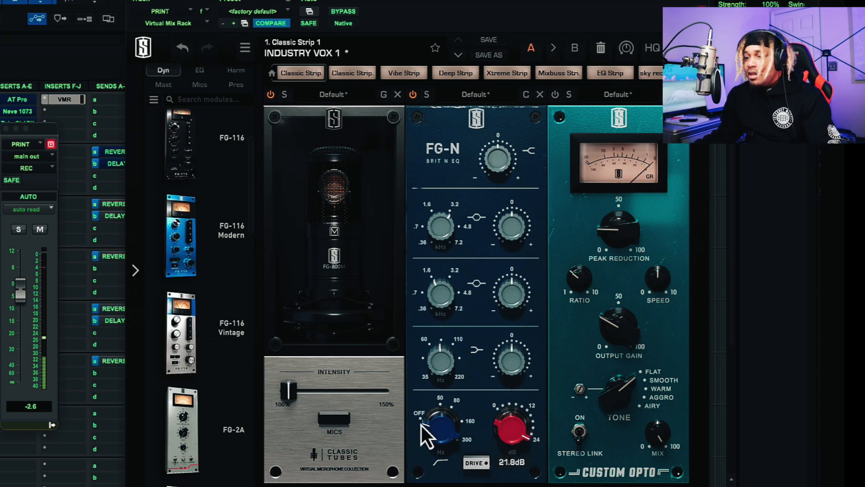
Set the FG-N high-pass filter between 80 and 160 Hz, then raise the low-shelf frequency and slightly cut that band
{"action": "left_click_drag", "start_coordinate": [439, 394], "coordinate": [437, 327]}
{"action": "left_click_drag", "start_coordinate": [436, 284], "coordinate": [433, 336]}
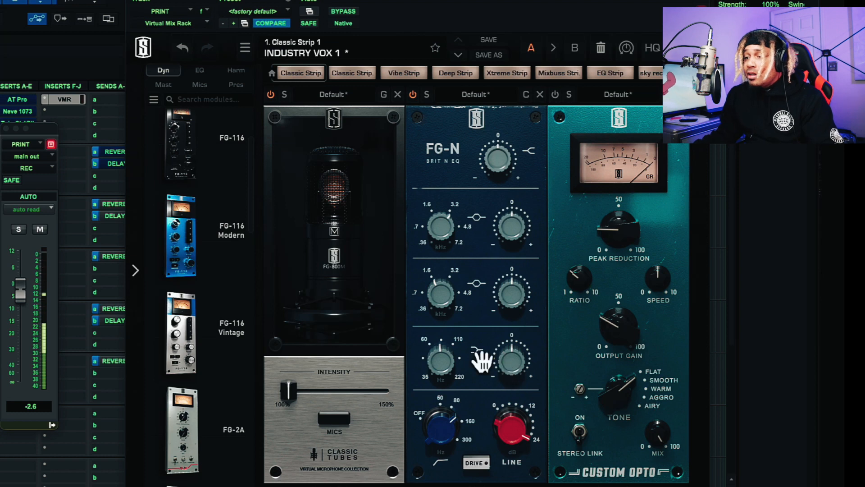
{"action": "left_click_drag", "start_coordinate": [450, 363], "coordinate": [442, 347]}
{"action": "left_click_drag", "start_coordinate": [513, 361], "coordinate": [513, 391]}
Enable the Custom Opto compressor and readjust the FG-N line gain to about 17.2 dB
{"action": "left_click_drag", "start_coordinate": [505, 436], "coordinate": [502, 370]}
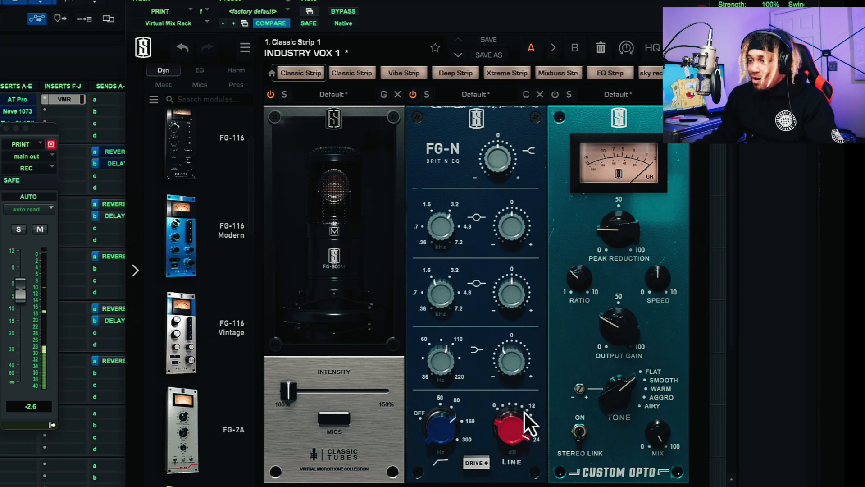
{"action": "left_click_drag", "start_coordinate": [522, 456], "coordinate": [528, 473]}
{"action": "left_click", "coordinate": [555, 94]}
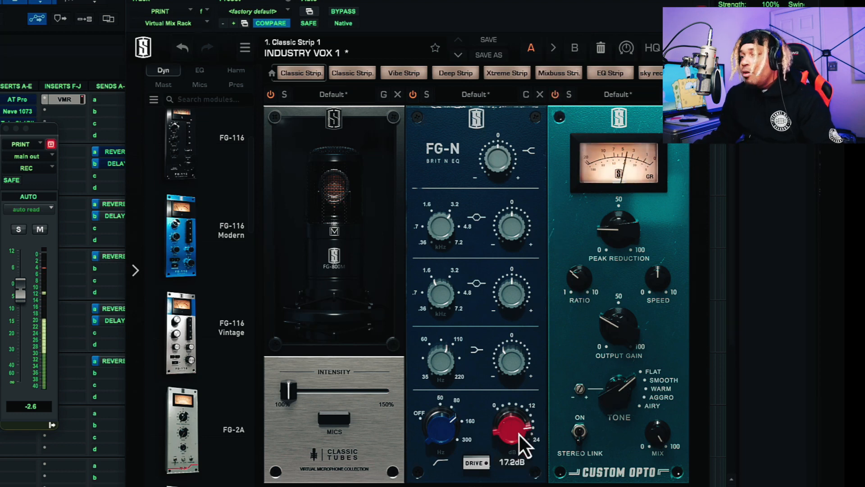
{"action": "left_click_drag", "start_coordinate": [520, 435], "coordinate": [518, 435]}
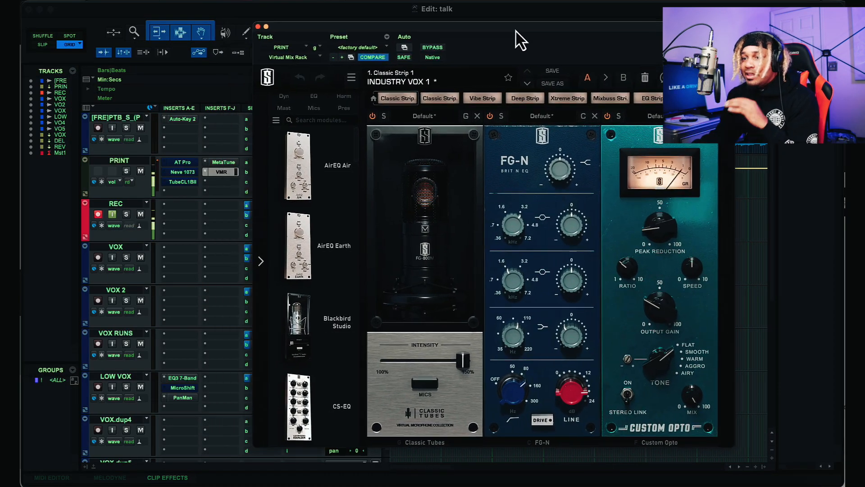
Adjust the Custom Opto's tone and turn its mix fully up
{"action": "left_click_drag", "start_coordinate": [516, 30], "coordinate": [338, 43]}
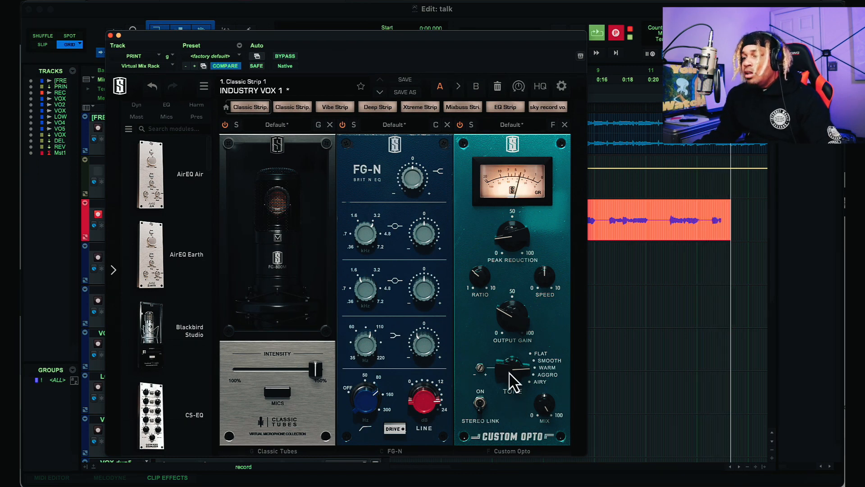
{"action": "left_click_drag", "start_coordinate": [509, 372], "coordinate": [510, 395]}
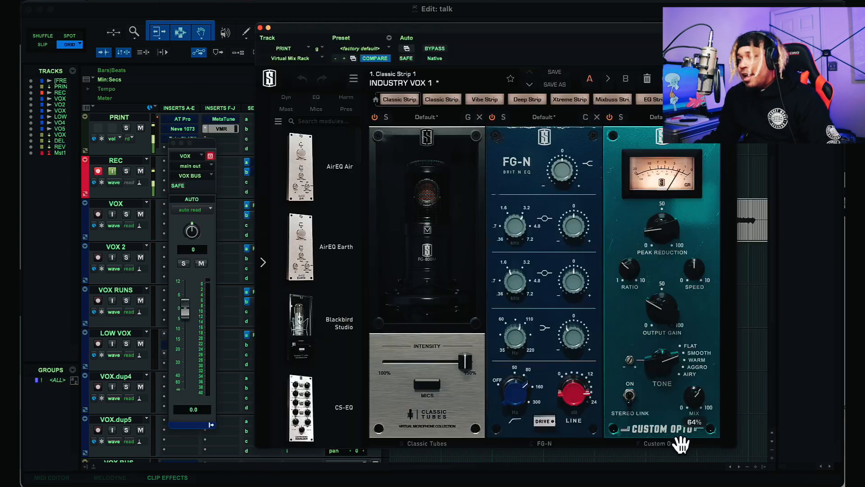
{"action": "left_click_drag", "start_coordinate": [680, 444], "coordinate": [744, 353]}
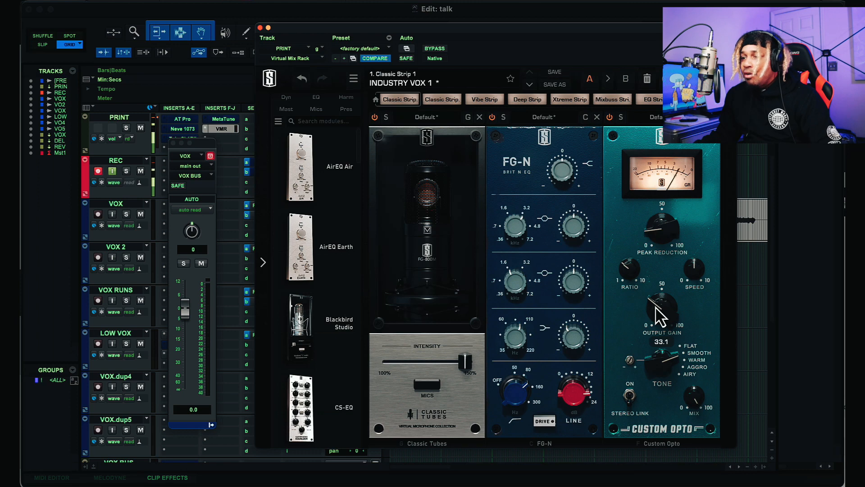
Lower the Custom Opto's ratio and speed and raise its peak reduction to 35.0
{"action": "mouse_move", "coordinate": [653, 233]}
{"action": "left_mouse_down"}
{"action": "mouse_move", "coordinate": [651, 206]}
{"action": "mouse_move", "coordinate": [650, 220]}
{"action": "left_mouse_up"}
{"action": "mouse_move", "coordinate": [632, 268]}
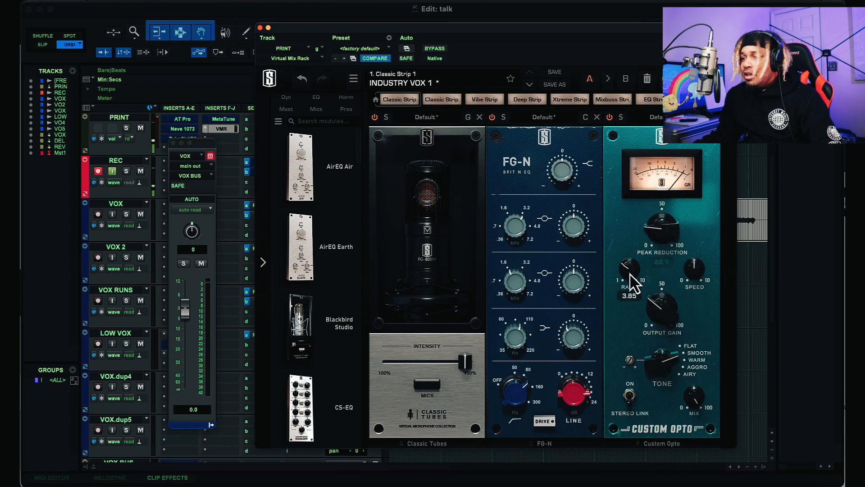
{"action": "left_click_drag", "start_coordinate": [630, 279], "coordinate": [629, 302]}
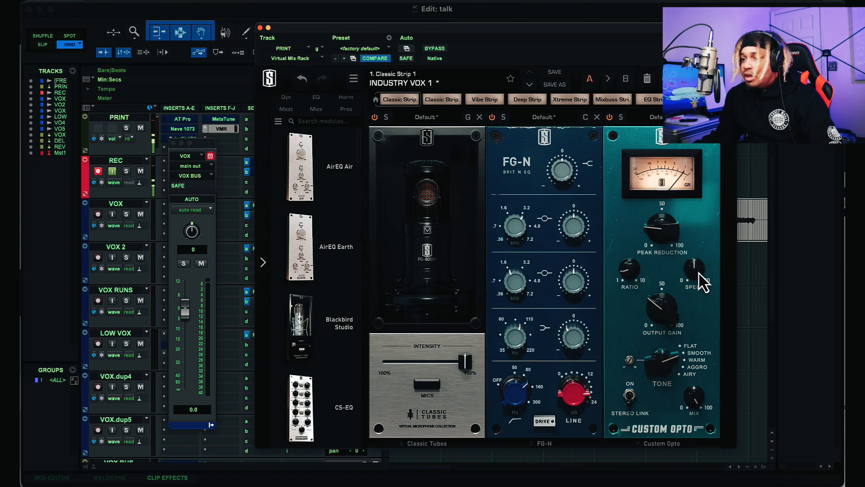
{"action": "left_click_drag", "start_coordinate": [699, 271], "coordinate": [697, 305]}
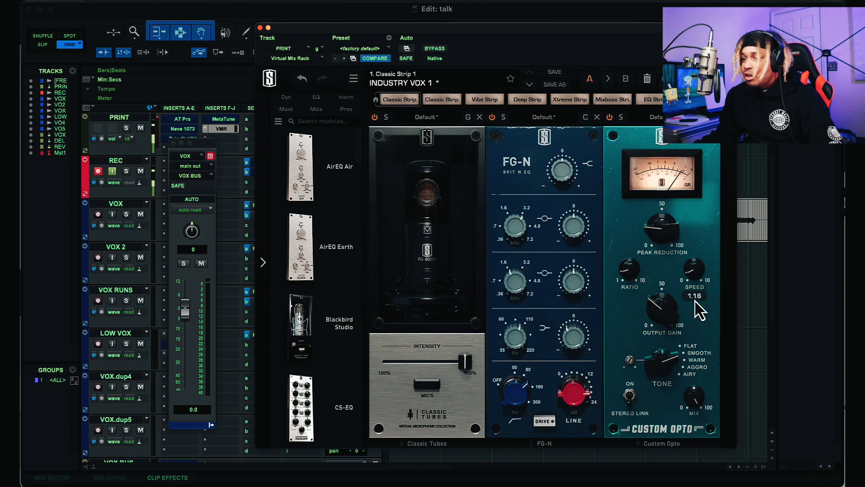
{"action": "left_click_drag", "start_coordinate": [692, 253], "coordinate": [689, 201]}
{"action": "left_click_drag", "start_coordinate": [670, 234], "coordinate": [667, 212]}
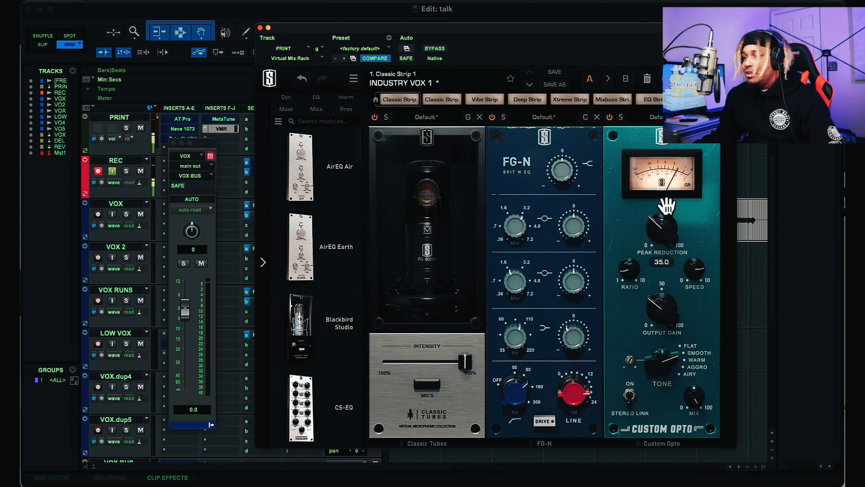
Load the Pop Vox factory preset on the Custom Opto and raise the FG-N line gain to 21.8 dB
{"action": "left_click", "coordinate": [661, 119]}
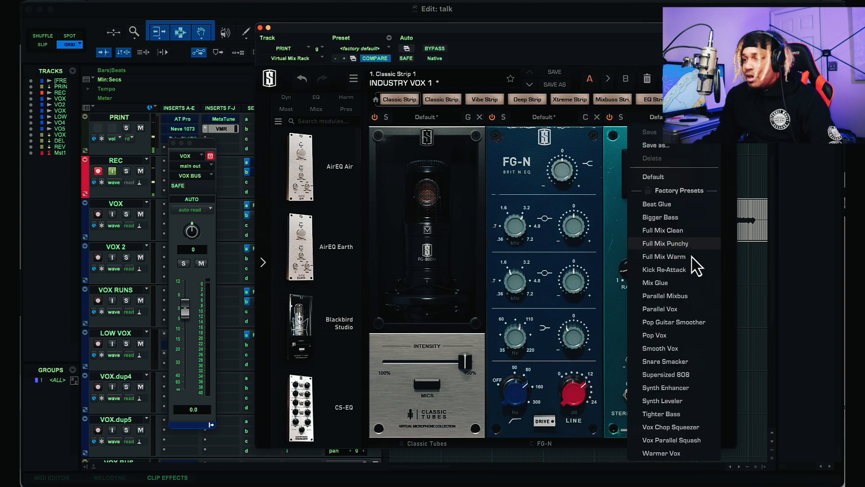
{"action": "left_click", "coordinate": [680, 338]}
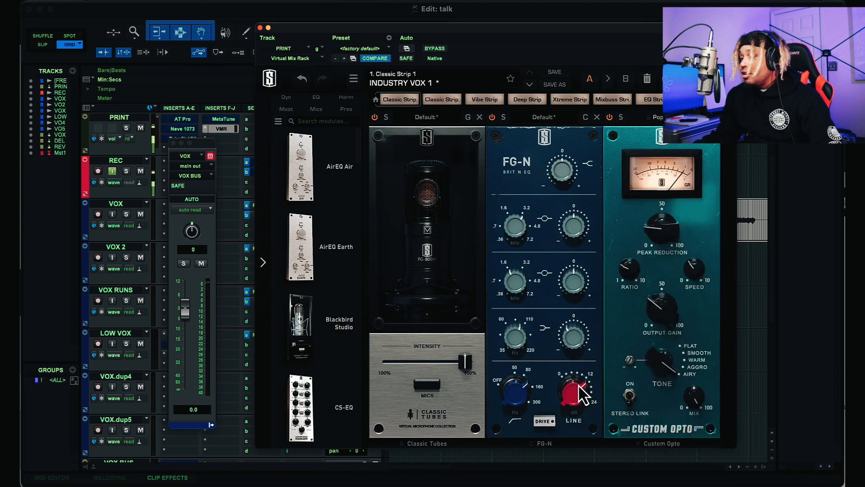
{"action": "left_click_drag", "start_coordinate": [579, 387], "coordinate": [580, 363]}
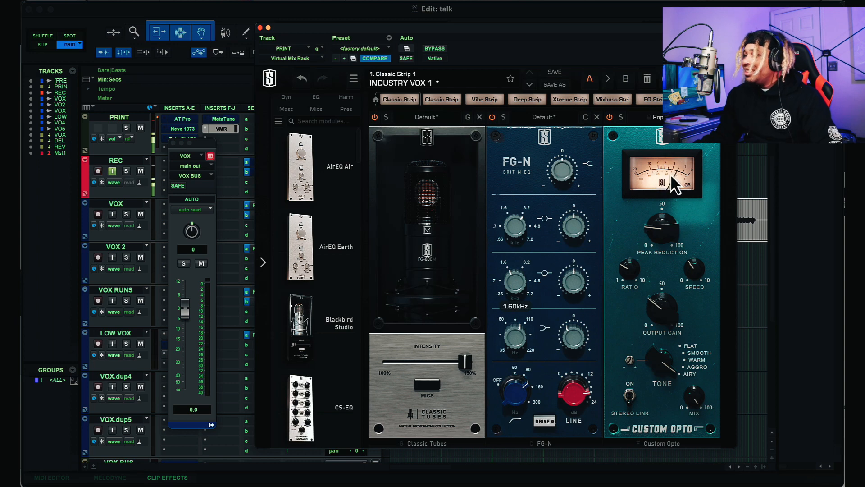
{"action": "mouse_move", "coordinate": [576, 436]}
{"action": "left_mouse_down"}
{"action": "mouse_move", "coordinate": [573, 429]}
{"action": "mouse_move", "coordinate": [572, 448]}
{"action": "mouse_move", "coordinate": [569, 441]}
{"action": "left_mouse_up"}
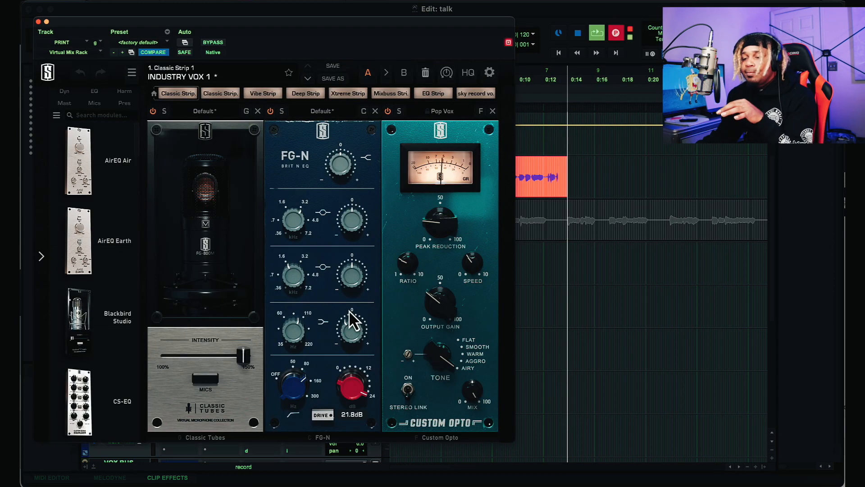
Stop recording and move the recorded take from the REC track to the VOX 2 track
{"action": "mouse_move", "coordinate": [340, 339]}
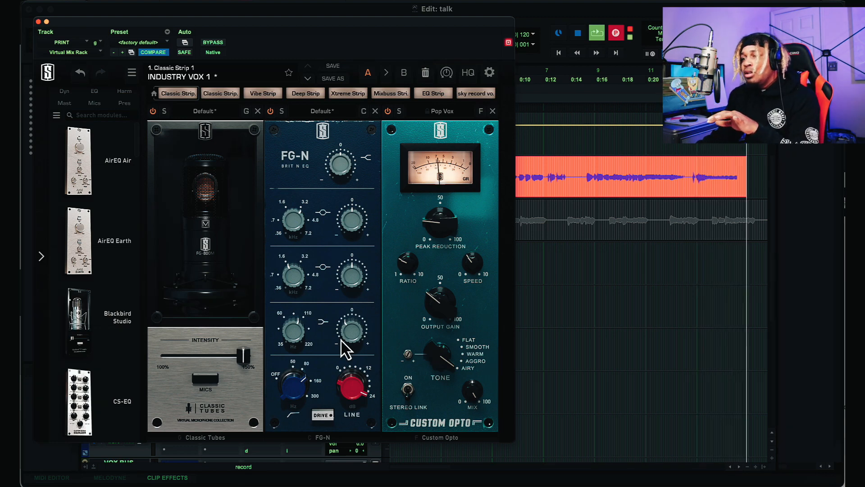
{"action": "key", "text": "space"}
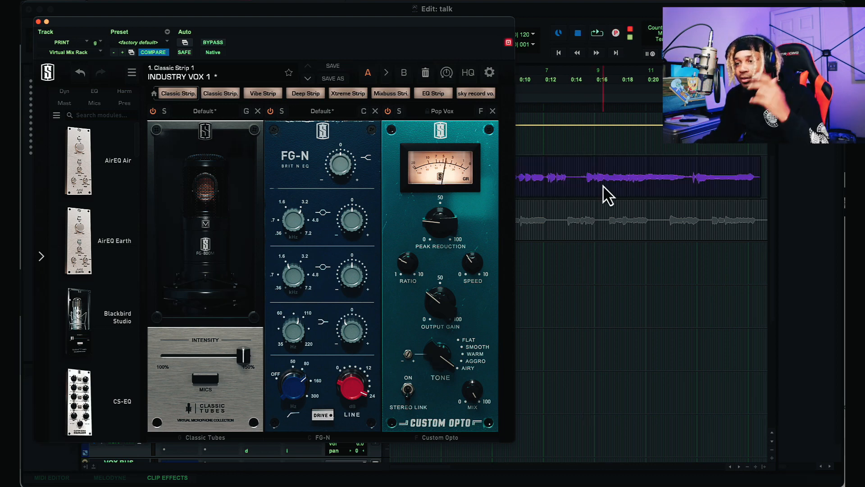
{"action": "left_click_drag", "start_coordinate": [604, 186], "coordinate": [604, 275]}
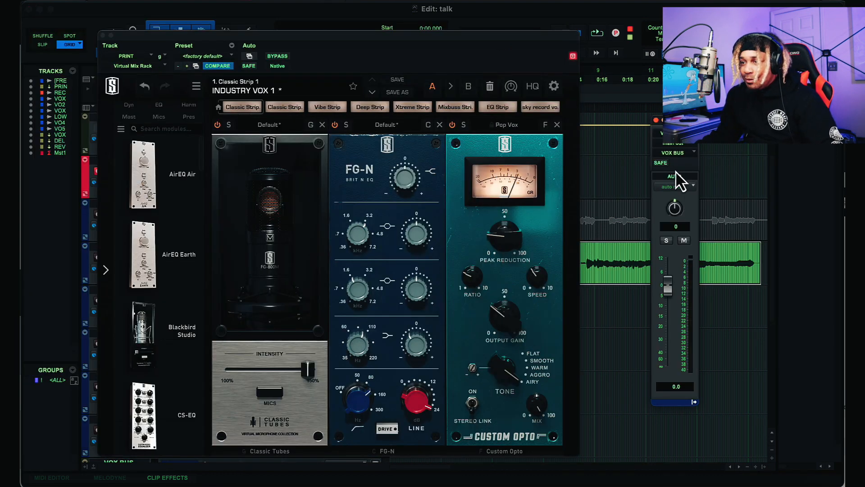
Play back the VOX 2 take and analyze its peak level with the AudioSuite Gain plug-in
{"action": "key", "text": "space"}
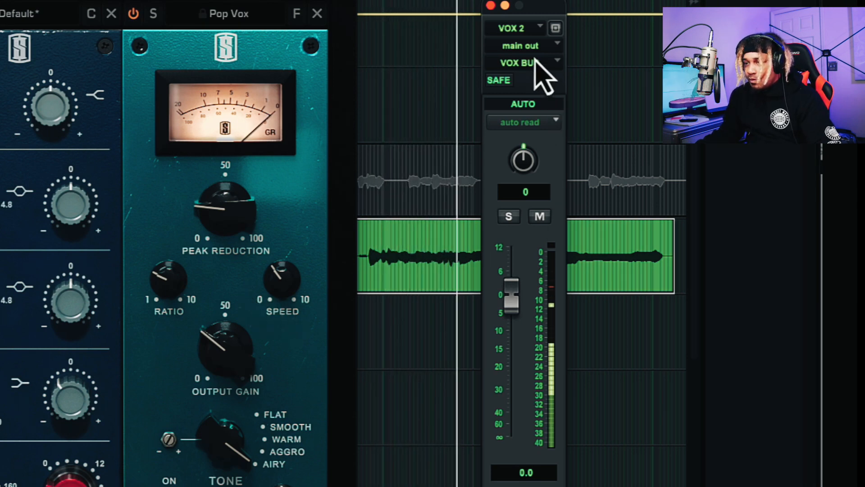
{"action": "left_click_drag", "start_coordinate": [545, 8], "coordinate": [654, 4]}
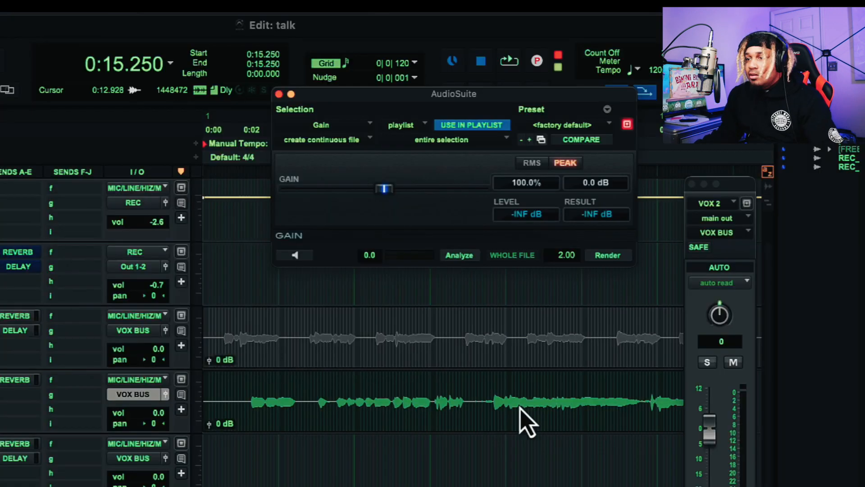
{"action": "left_click", "coordinate": [520, 408]}
{"action": "left_click", "coordinate": [455, 255]}
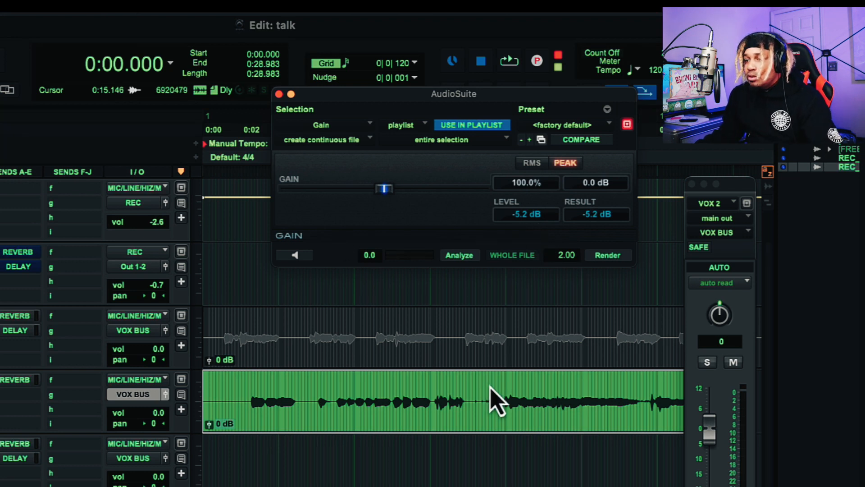
Split the VOX 2 clip at 0:15.125 and delete the part before the split
{"action": "left_click", "coordinate": [490, 388]}
{"action": "key", "text": "b"}
{"action": "left_click", "coordinate": [451, 418]}
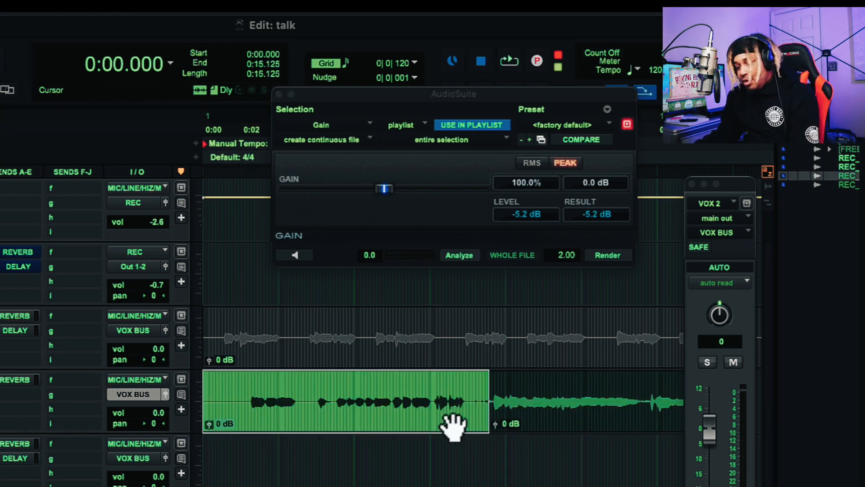
{"action": "key", "text": "Delete"}
Lower the remaining VOX 2 clip's gain to -3.8 dB and analyze its peak level again
{"action": "left_click", "coordinate": [519, 417]}
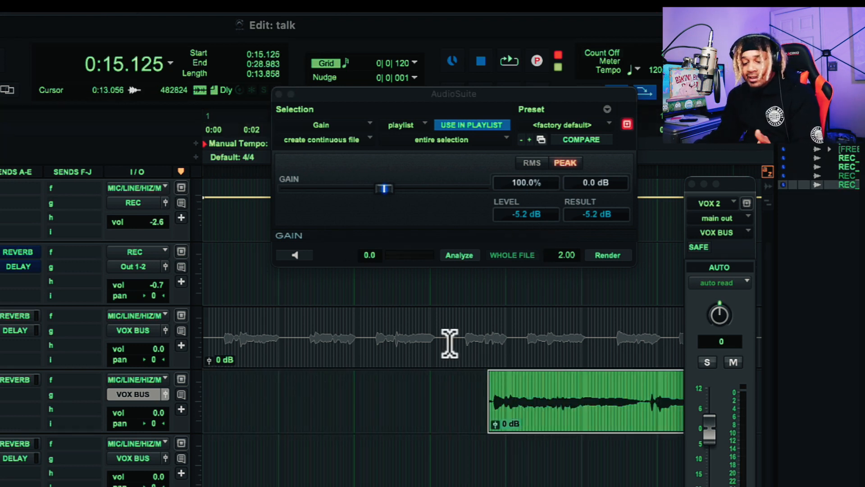
{"action": "key", "text": "t"}
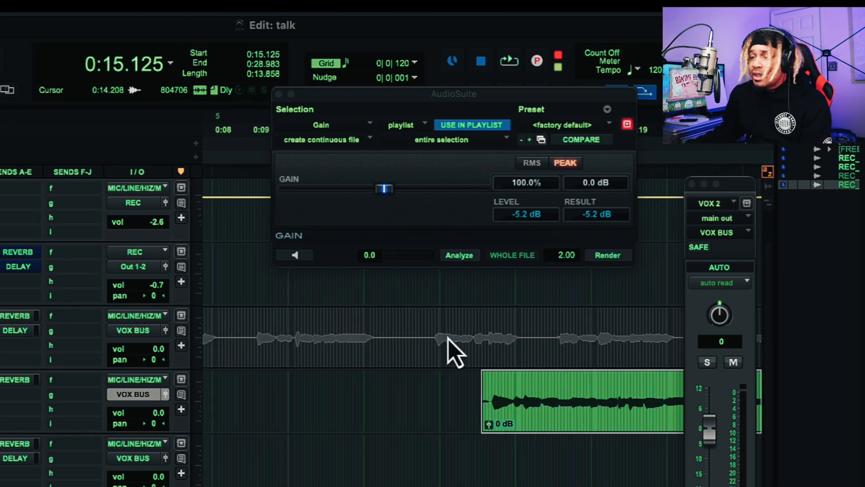
{"action": "key", "text": "t"}
{"action": "scroll", "coordinate": [500, 437], "scroll_direction": "right", "scroll_amount": 5}
{"action": "scroll", "coordinate": [501, 437], "scroll_direction": "left", "scroll_amount": 1}
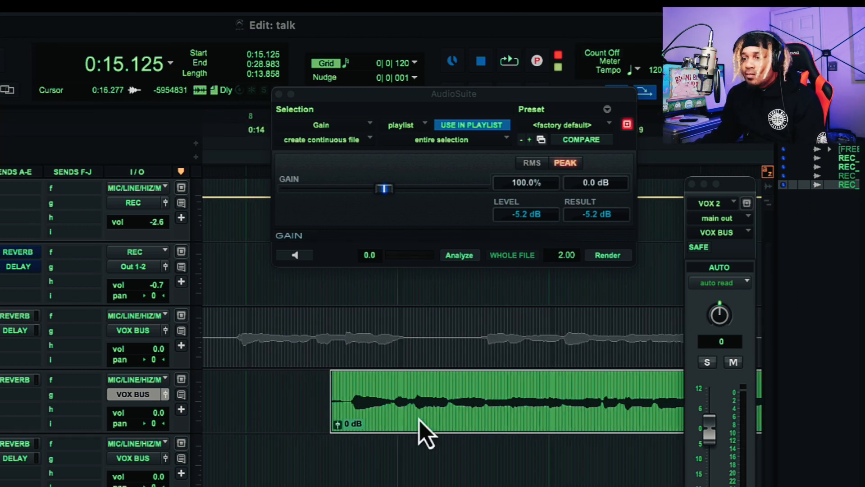
{"action": "left_click_drag", "start_coordinate": [337, 425], "coordinate": [337, 431]}
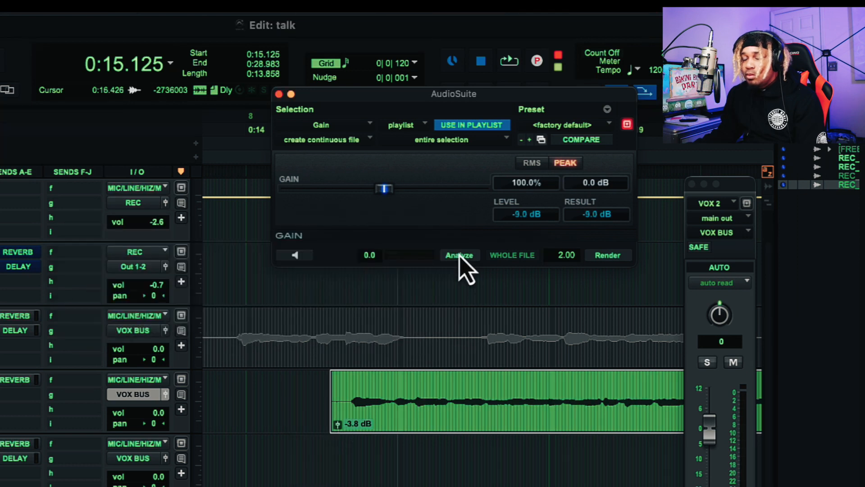
{"action": "key", "text": "r"}
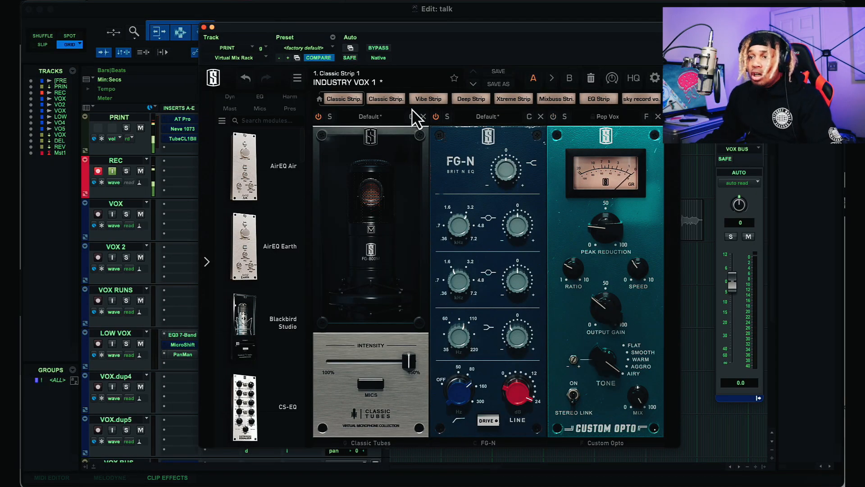
Insert FG-116 and FG-2A compressors between the FG-N and Custom Opto, and load the FG-116's Vocals factory preset
{"action": "left_click", "coordinate": [236, 97]}
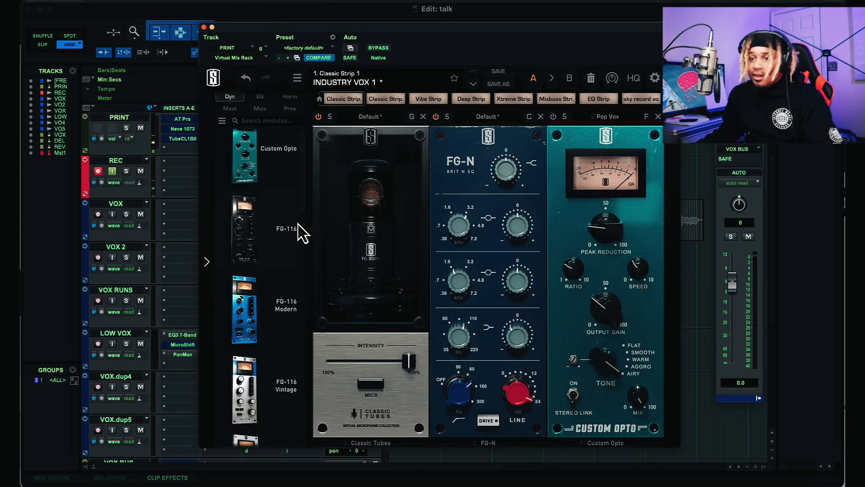
{"action": "scroll", "coordinate": [262, 239], "scroll_direction": "down", "scroll_amount": 1}
{"action": "scroll", "coordinate": [261, 239], "scroll_direction": "up", "scroll_amount": 1}
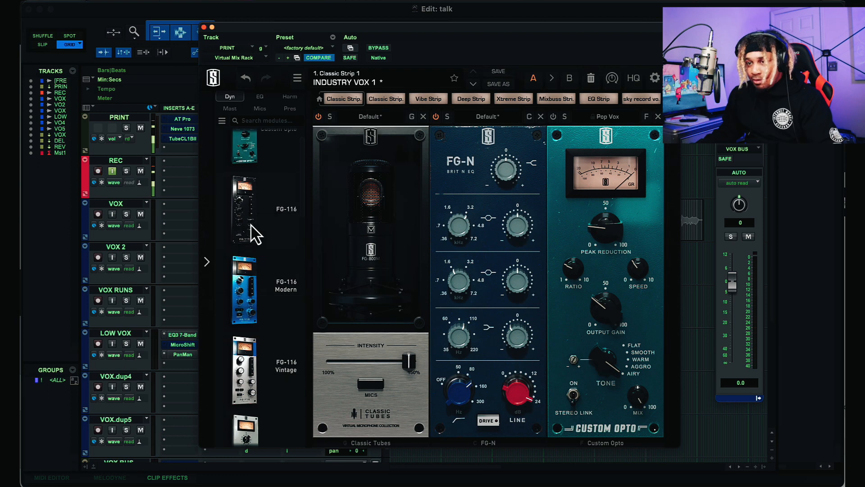
{"action": "left_click_drag", "start_coordinate": [251, 224], "coordinate": [550, 279]}
{"action": "scroll", "coordinate": [264, 422], "scroll_direction": "down", "scroll_amount": 1}
{"action": "left_click_drag", "start_coordinate": [255, 424], "coordinate": [715, 323]}
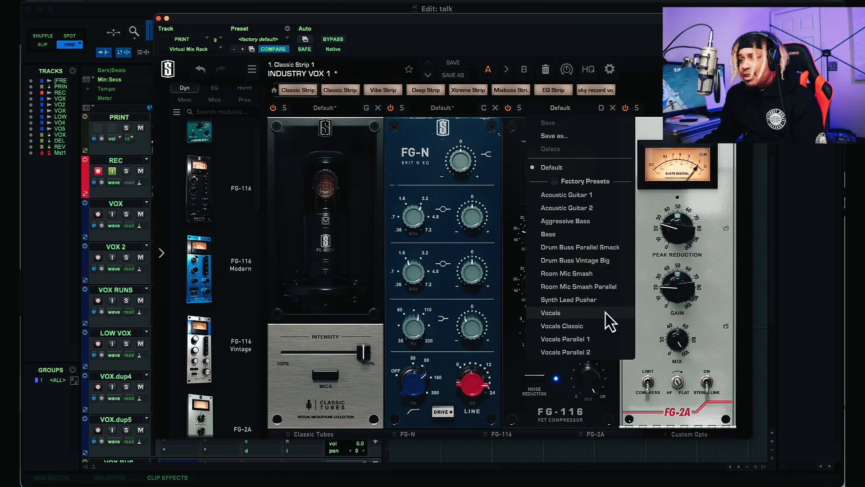
{"action": "left_click", "coordinate": [606, 312]}
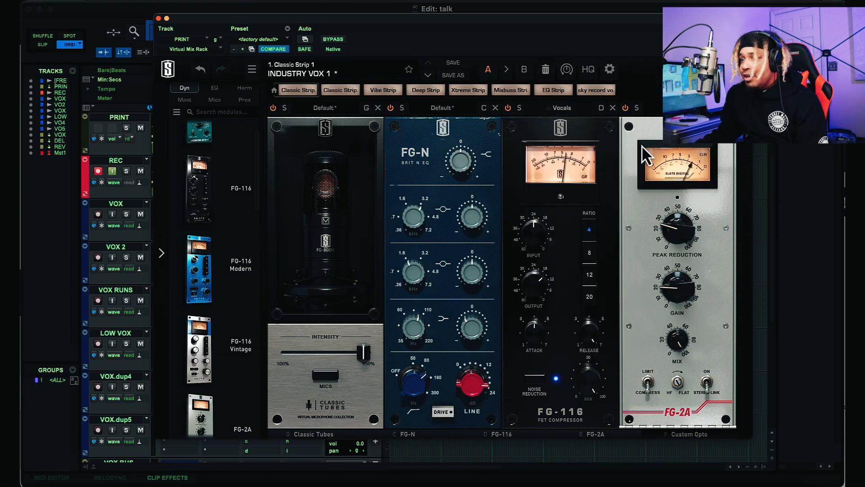
Bypass the FG-2A and sweep the FG-N line gain between about 7 dB and 24 dB to vary the level feeding the FG-116
{"action": "left_click", "coordinate": [626, 109]}
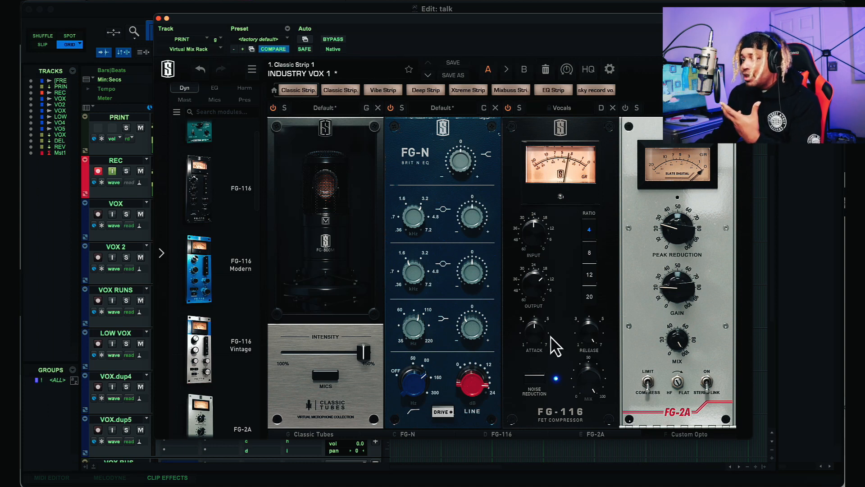
{"action": "left_click_drag", "start_coordinate": [475, 378], "coordinate": [481, 334]}
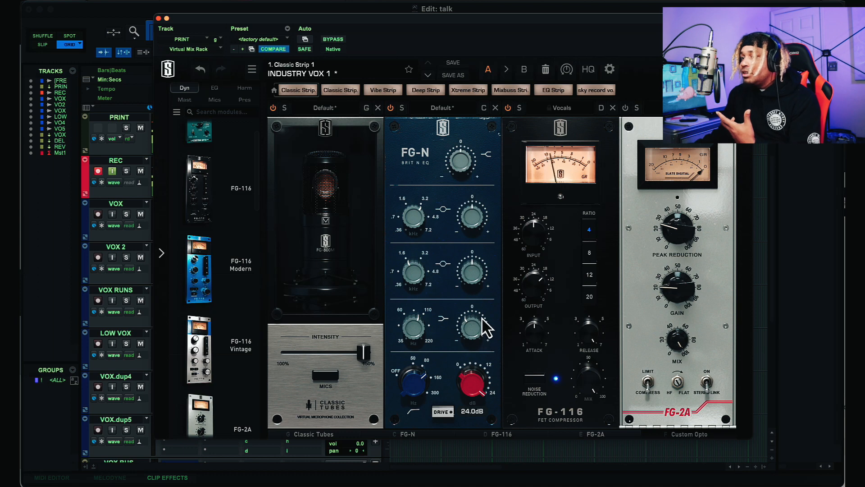
{"action": "left_click_drag", "start_coordinate": [474, 376], "coordinate": [479, 380]}
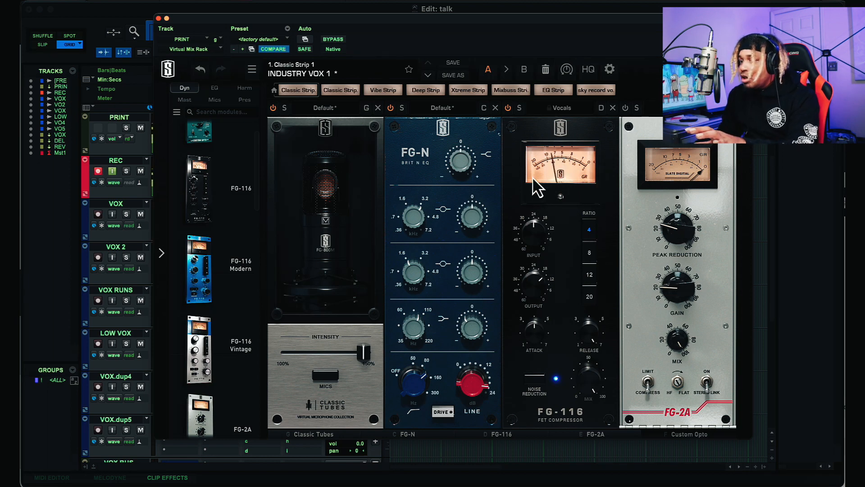
{"action": "left_click_drag", "start_coordinate": [477, 386], "coordinate": [480, 452]}
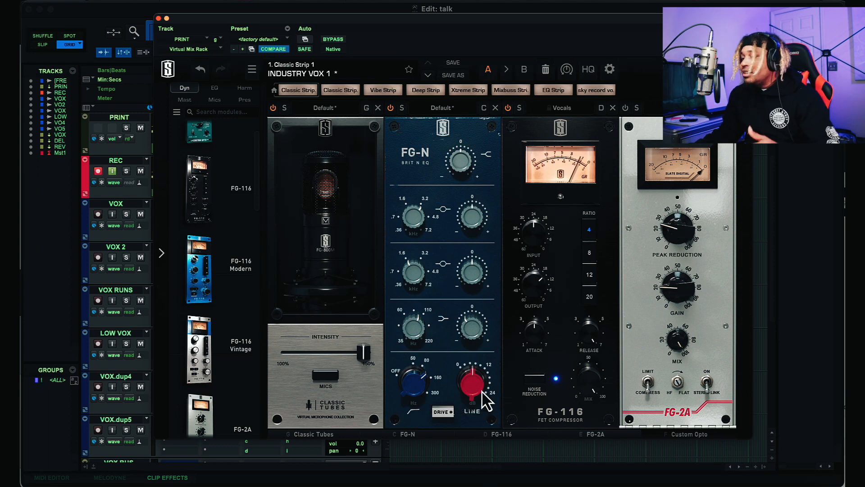
{"action": "left_click_drag", "start_coordinate": [477, 383], "coordinate": [480, 389]}
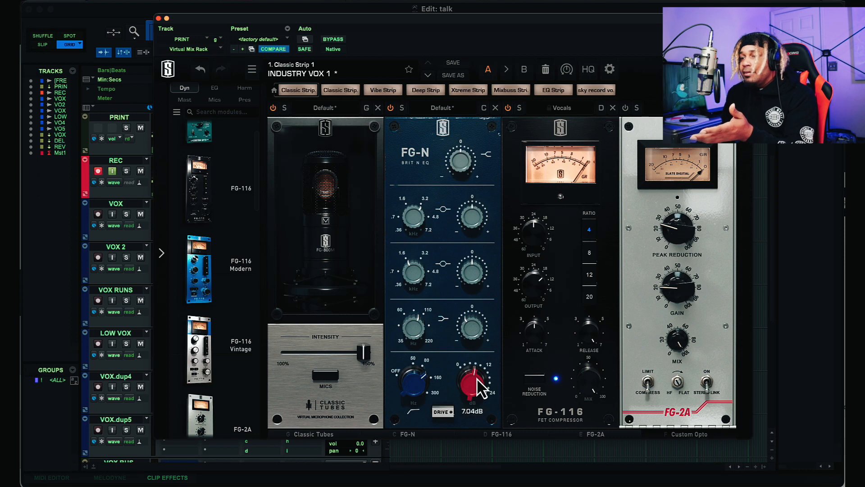
{"action": "left_click_drag", "start_coordinate": [478, 383], "coordinate": [474, 328]}
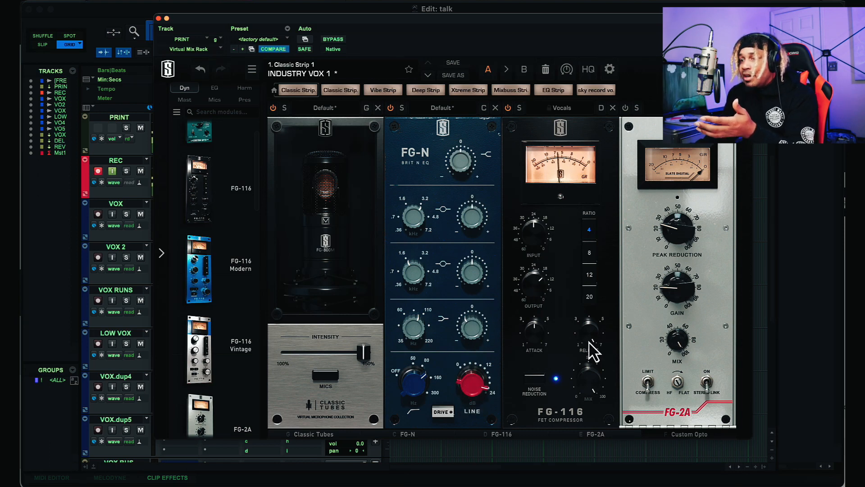
Try different attack and release settings on the FG-116 compressor
{"action": "left_click_drag", "start_coordinate": [535, 335], "coordinate": [530, 375]}
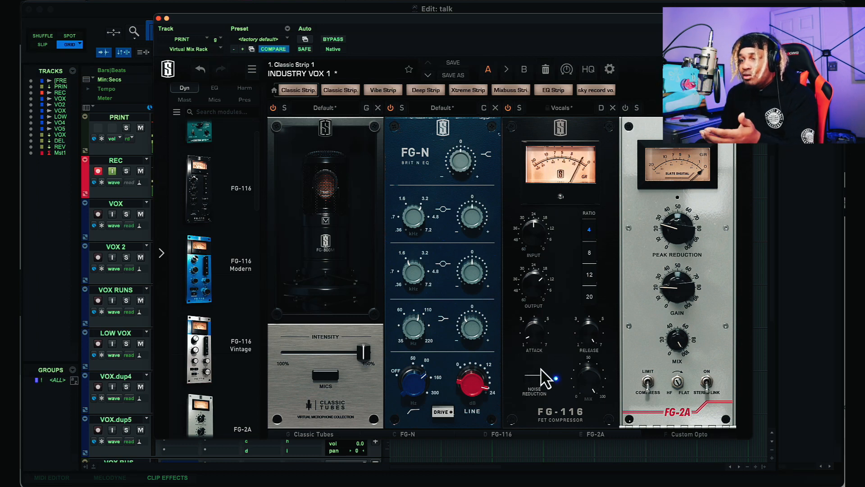
{"action": "left_click_drag", "start_coordinate": [593, 347], "coordinate": [571, 436]}
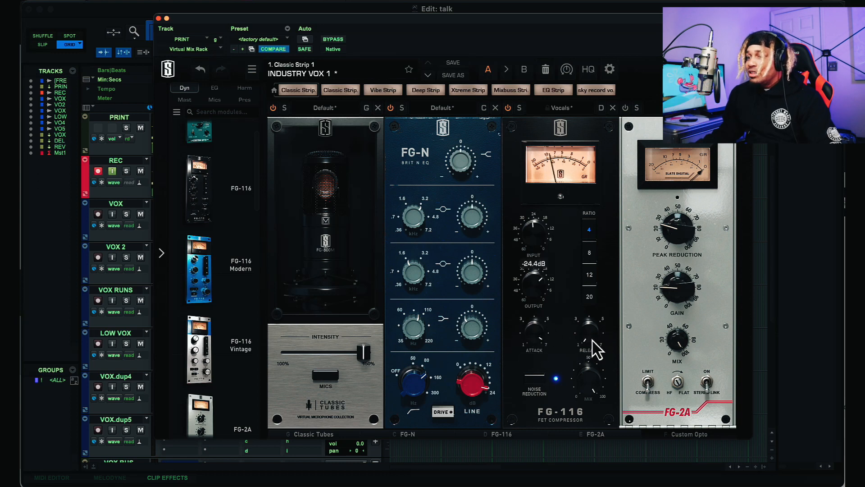
{"action": "left_click_drag", "start_coordinate": [591, 339], "coordinate": [593, 215]}
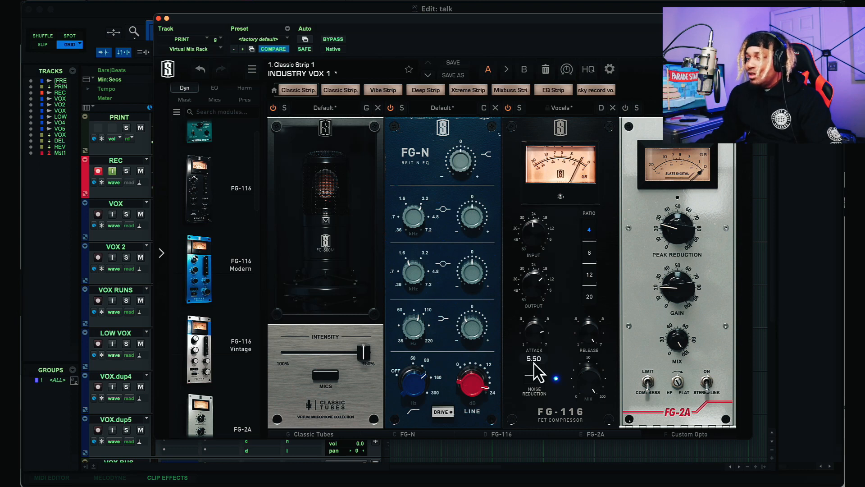
{"action": "left_click_drag", "start_coordinate": [538, 373], "coordinate": [525, 423]}
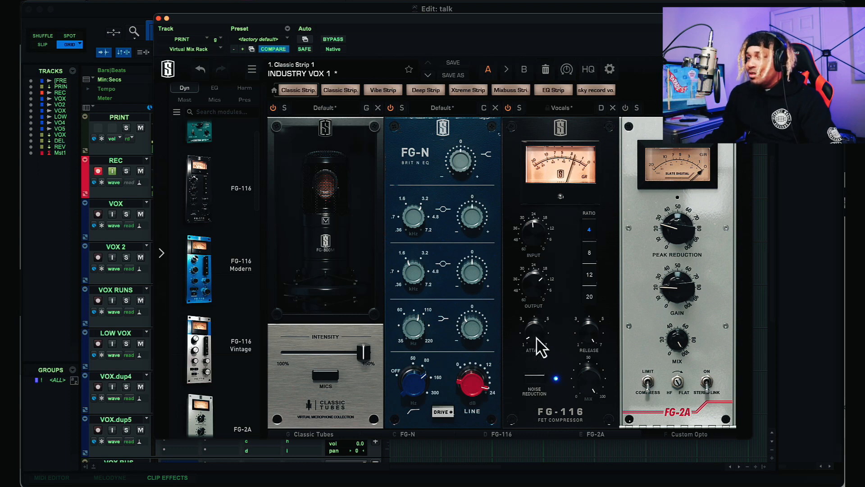
{"action": "left_click_drag", "start_coordinate": [536, 337], "coordinate": [535, 347]}
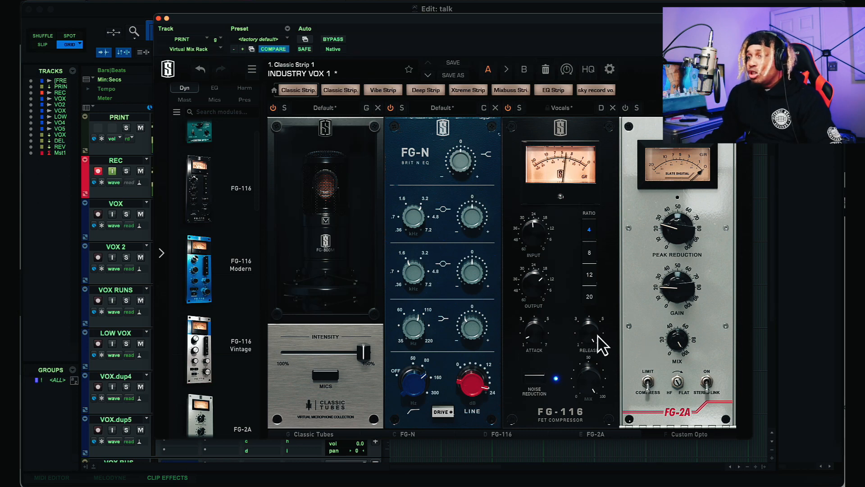
{"action": "mouse_move", "coordinate": [601, 344]}
{"action": "left_mouse_down"}
{"action": "mouse_move", "coordinate": [539, 410]}
{"action": "mouse_move", "coordinate": [594, 341]}
{"action": "left_mouse_up"}
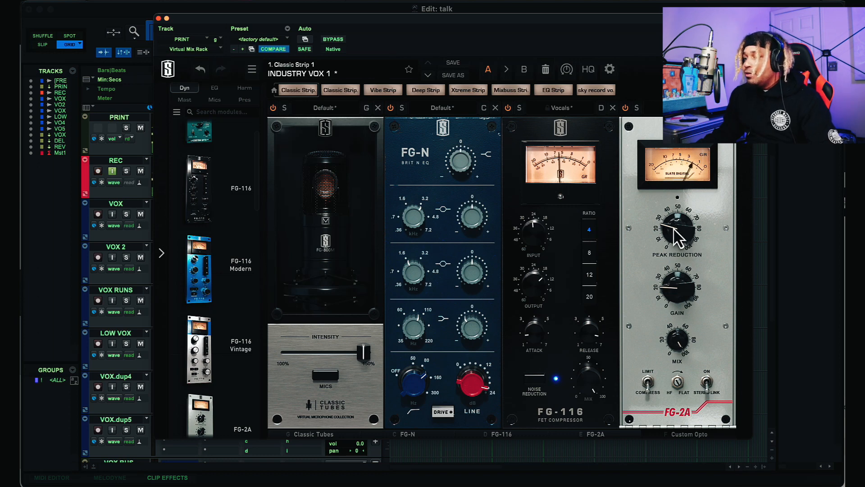
Enable the FG-2A, lower its peak reduction and set its gain to about 29
{"action": "left_click_drag", "start_coordinate": [674, 229], "coordinate": [663, 361]}
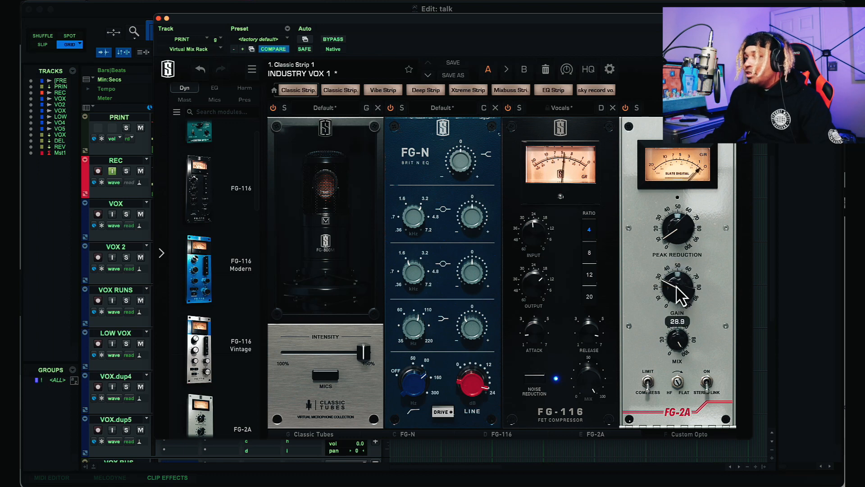
{"action": "mouse_move", "coordinate": [676, 289]}
{"action": "left_mouse_down"}
{"action": "mouse_move", "coordinate": [676, 298]}
{"action": "mouse_move", "coordinate": [675, 288]}
{"action": "left_mouse_up"}
Readjust the FG-116's attack and output, and replace its settings with the Vocals Classic factory preset
{"action": "left_click_drag", "start_coordinate": [543, 347], "coordinate": [552, 288]}
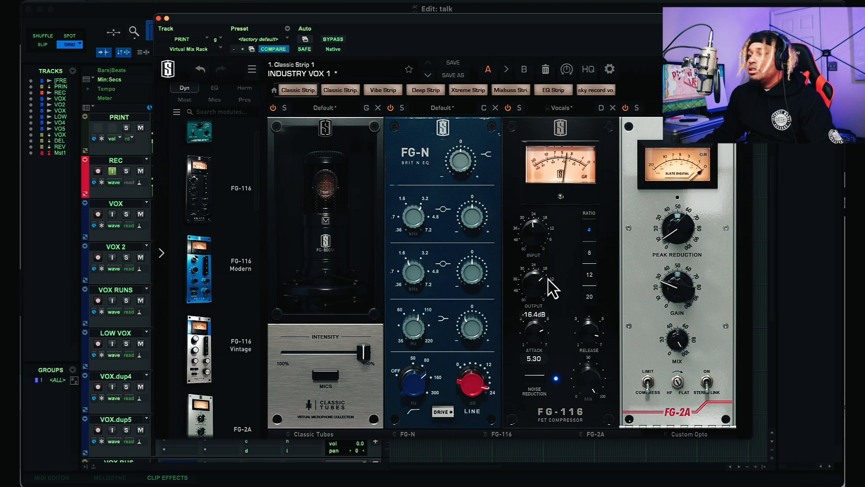
{"action": "left_click", "coordinate": [555, 108]}
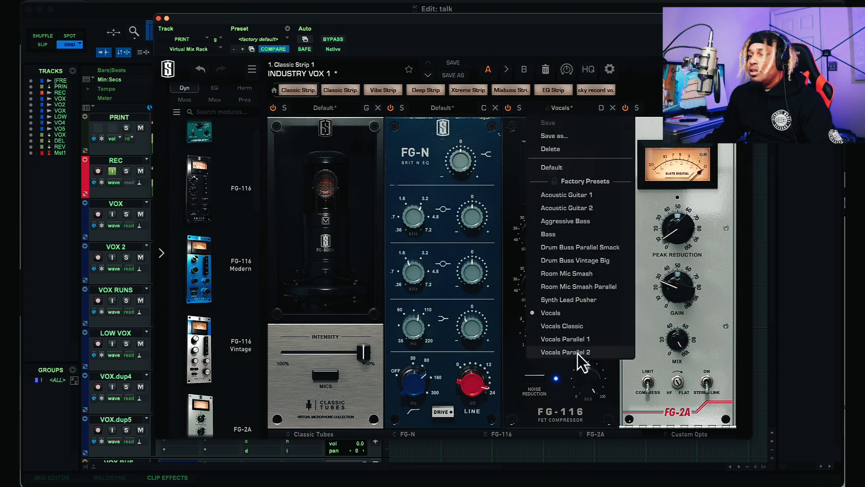
{"action": "left_click", "coordinate": [578, 325]}
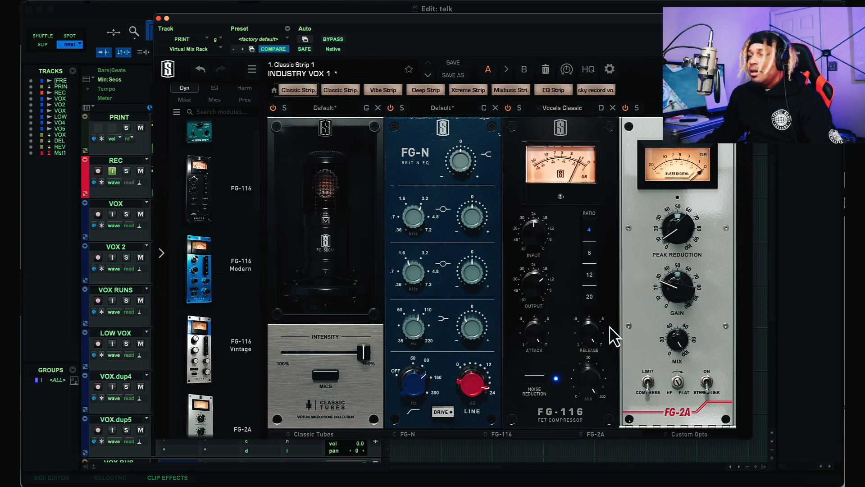
Lower the FG-N line gain slightly and fine-tune the FG-2A gain around 20
{"action": "left_click_drag", "start_coordinate": [674, 270], "coordinate": [672, 295]}
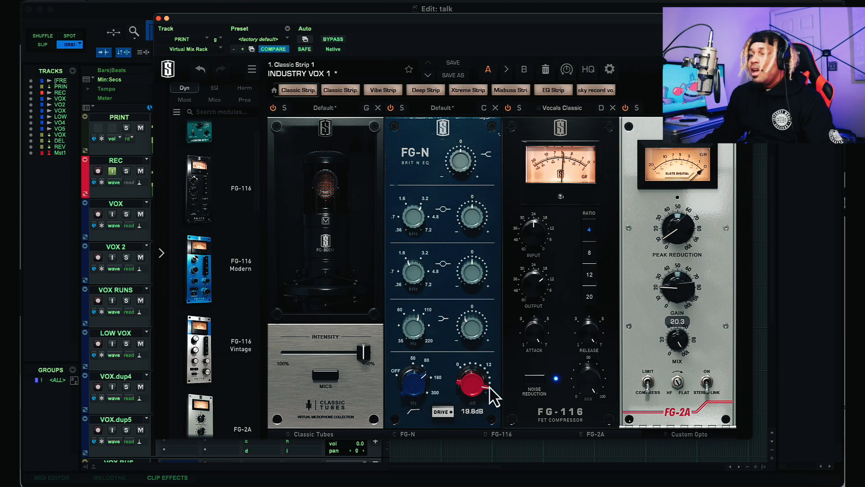
{"action": "left_click_drag", "start_coordinate": [494, 396], "coordinate": [483, 421]}
{"action": "left_click_drag", "start_coordinate": [678, 300], "coordinate": [683, 293]}
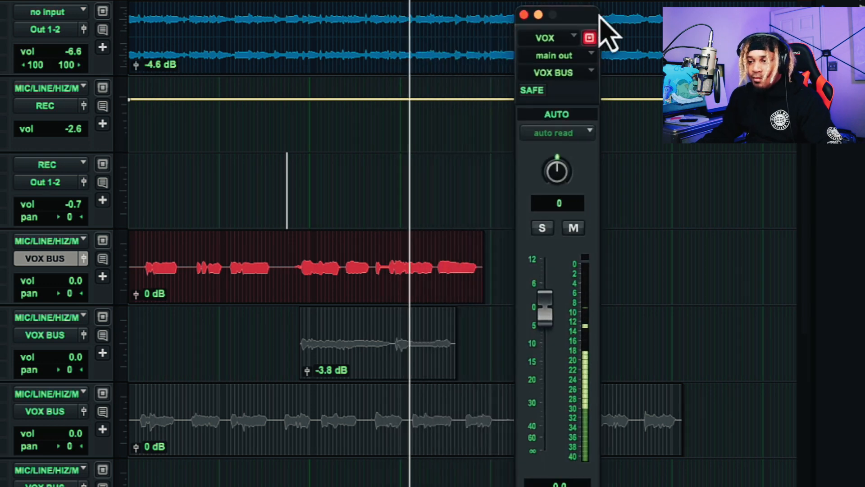
Move the VOX output window aside and analyze the VOX clip's peak level with the AudioSuite Gain plug-in
{"action": "left_click_drag", "start_coordinate": [599, 16], "coordinate": [642, 7]}
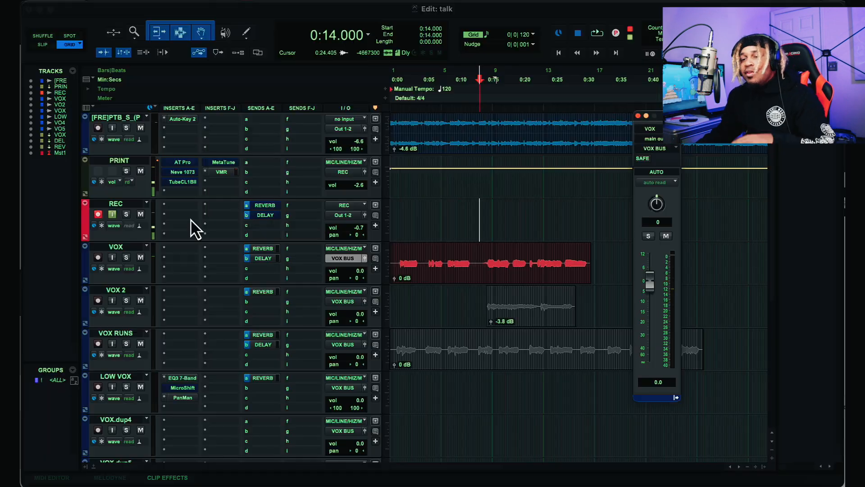
{"action": "left_click", "coordinate": [506, 272]}
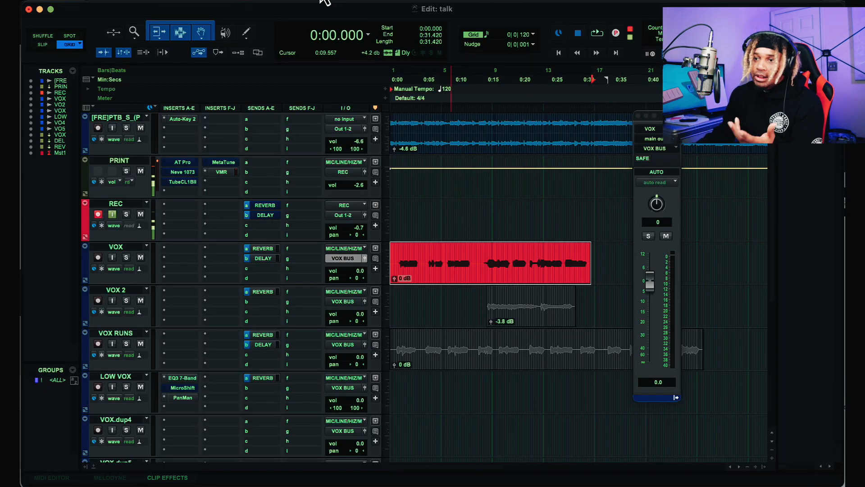
{"action": "left_click", "coordinate": [297, 2]}
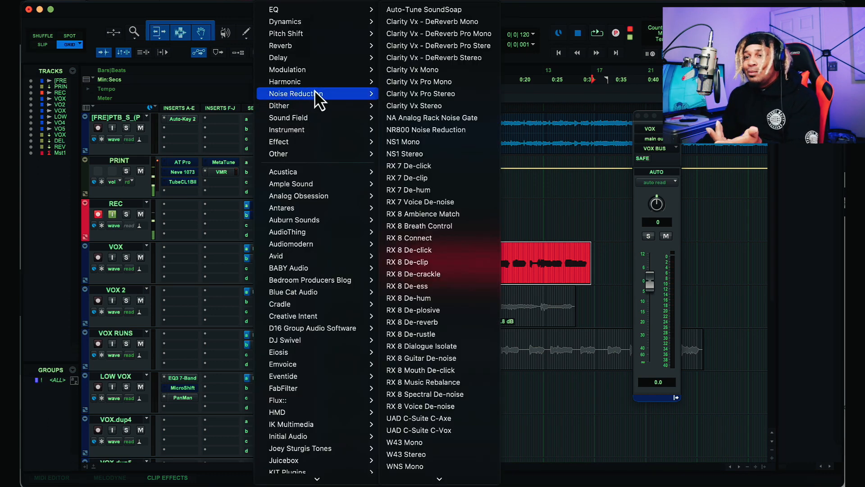
{"action": "mouse_move", "coordinate": [357, 153]}
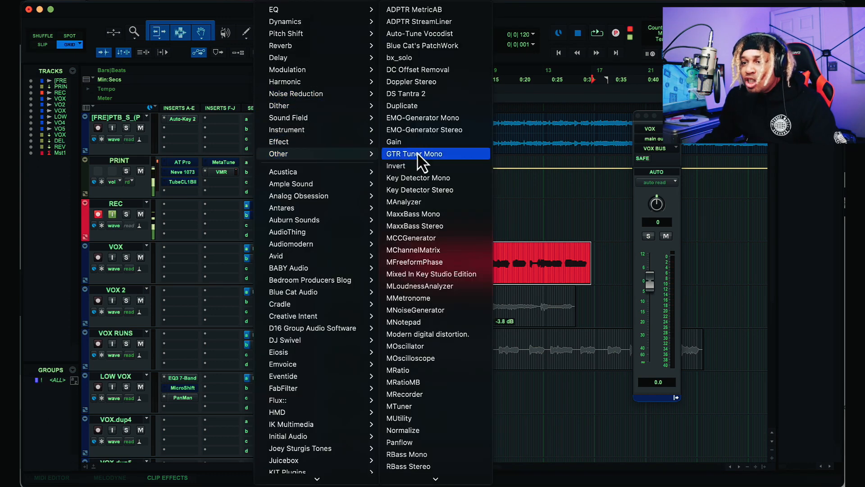
{"action": "left_click", "coordinate": [412, 141]}
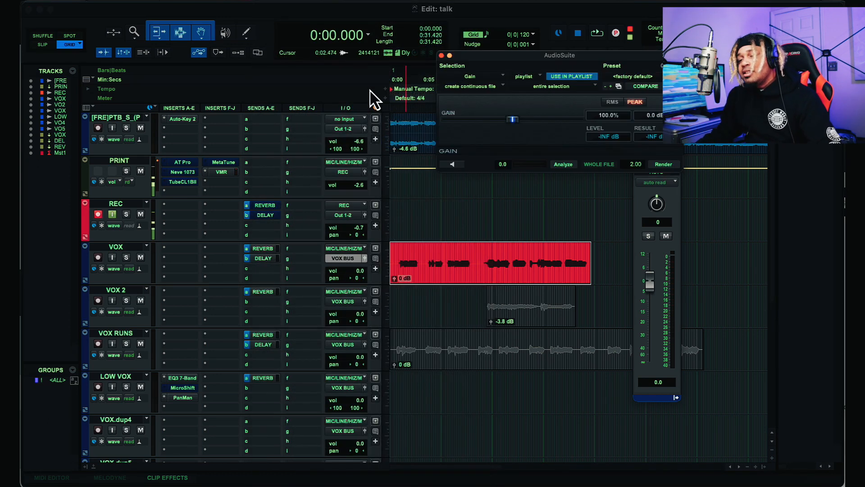
{"action": "left_click", "coordinate": [564, 164]}
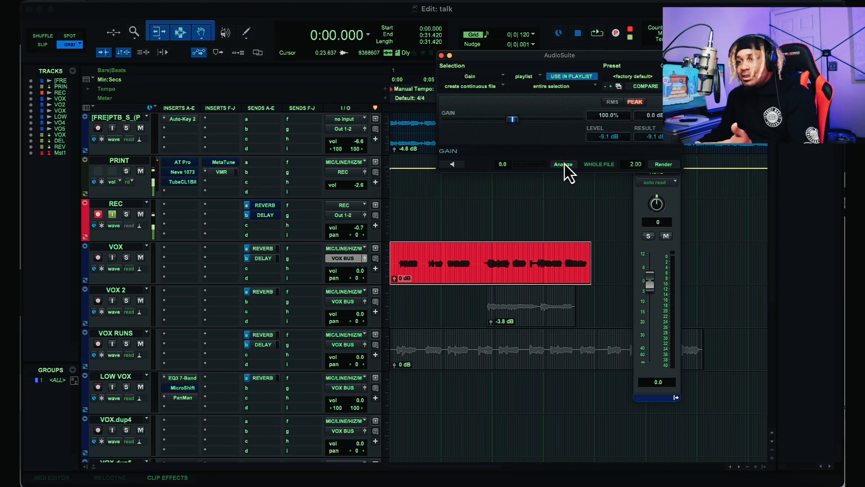
{"action": "left_click", "coordinate": [442, 55]}
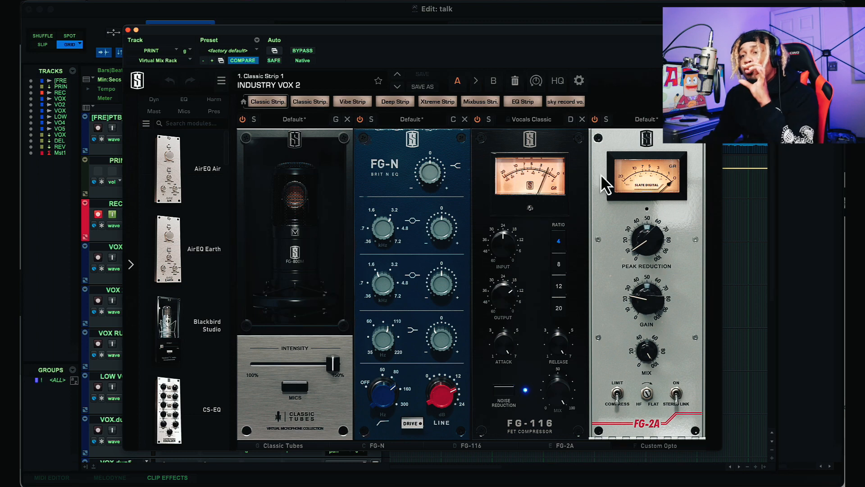
Load the INDUSTRY VOX 1 user preset from Classic Strip 1 and set the Classic Tubes intensity to 150%
{"action": "left_click", "coordinate": [328, 81]}
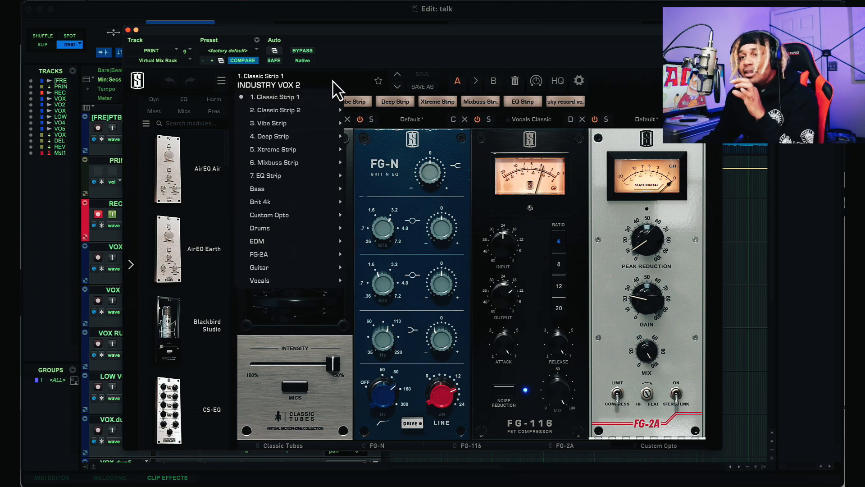
{"action": "mouse_move", "coordinate": [320, 97]}
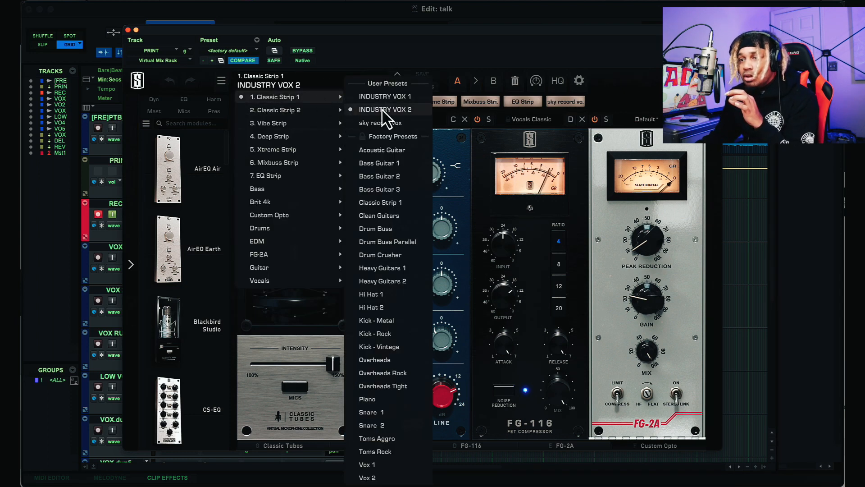
{"action": "left_click", "coordinate": [386, 97]}
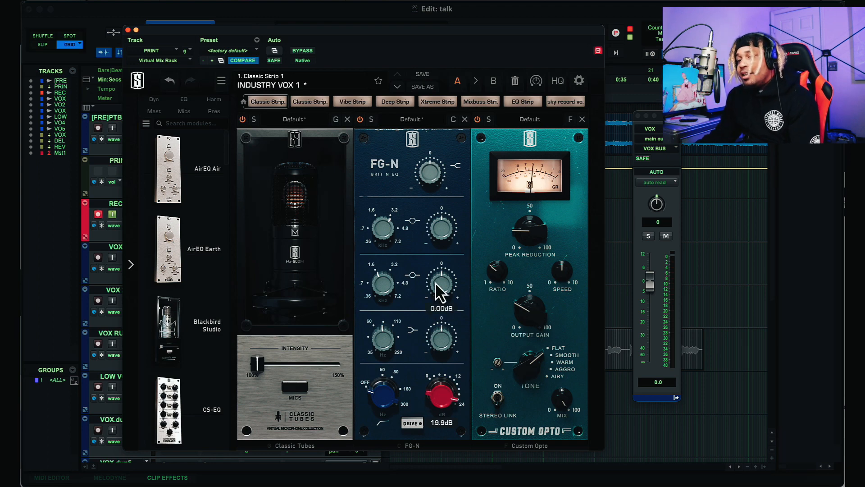
{"action": "mouse_move", "coordinate": [264, 369]}
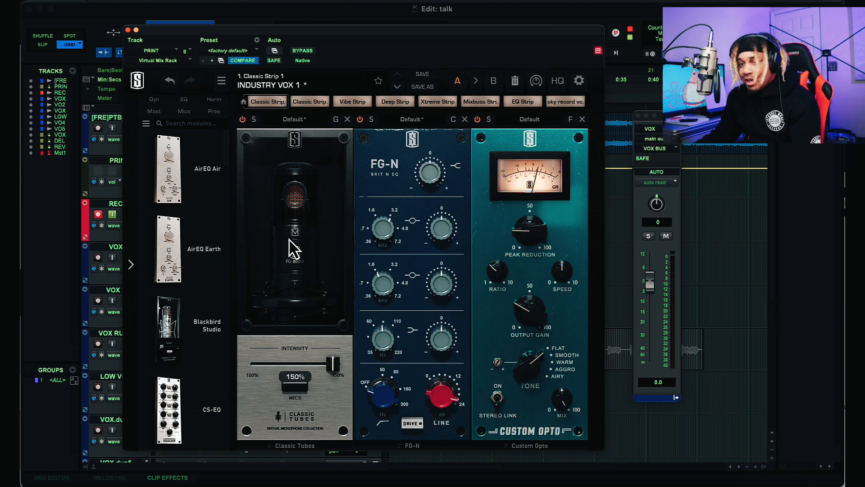